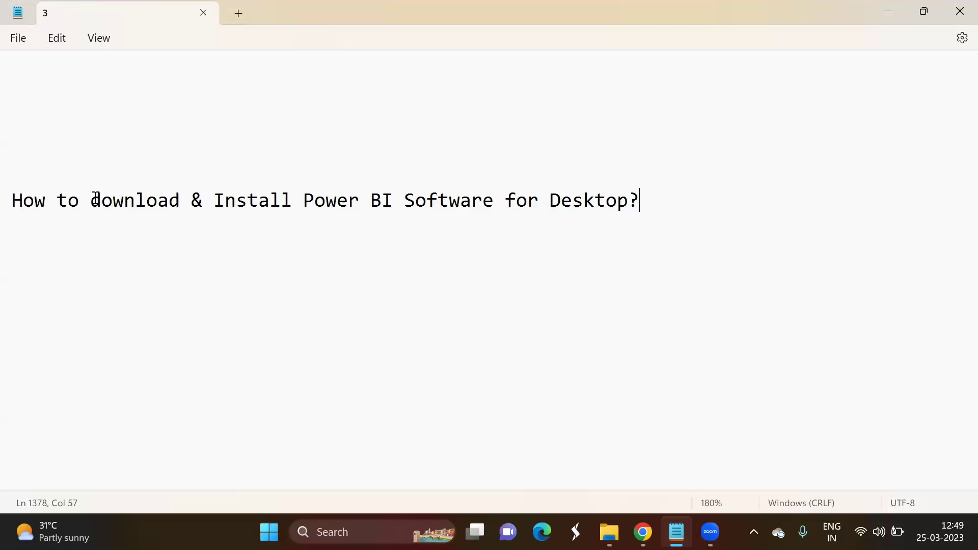
Step: Highlight 'Power BI Software' in the Notepad title, then clear the selection
left_click_drag(304, 200, 485, 208)
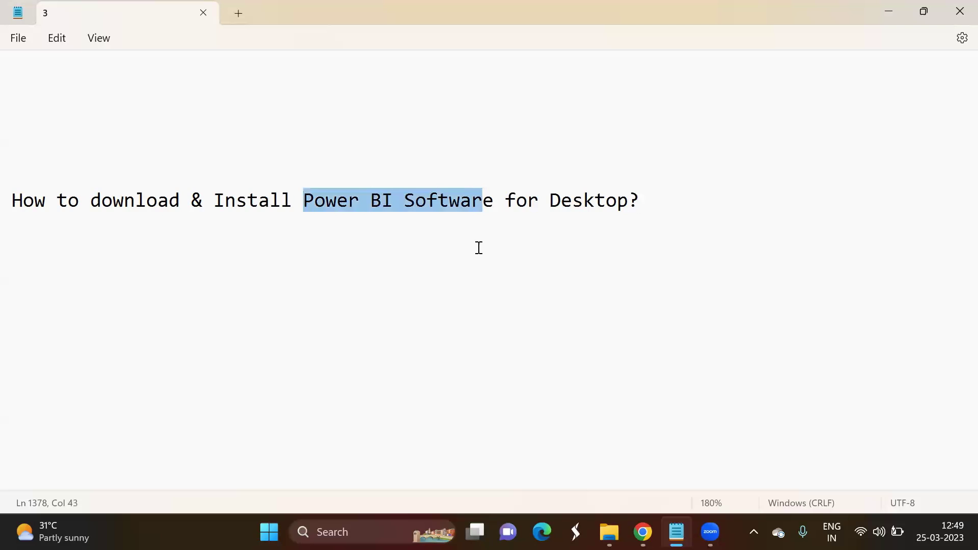
left_click(655, 194)
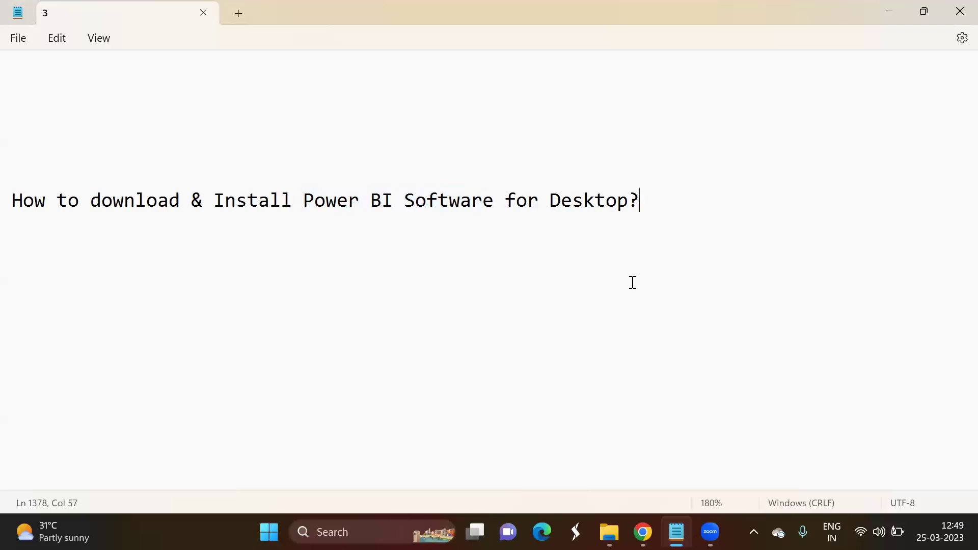
Step: Google 'download power bi desktop' and open the Downloads | Microsoft Power BI result in a new tab
left_click(643, 532)
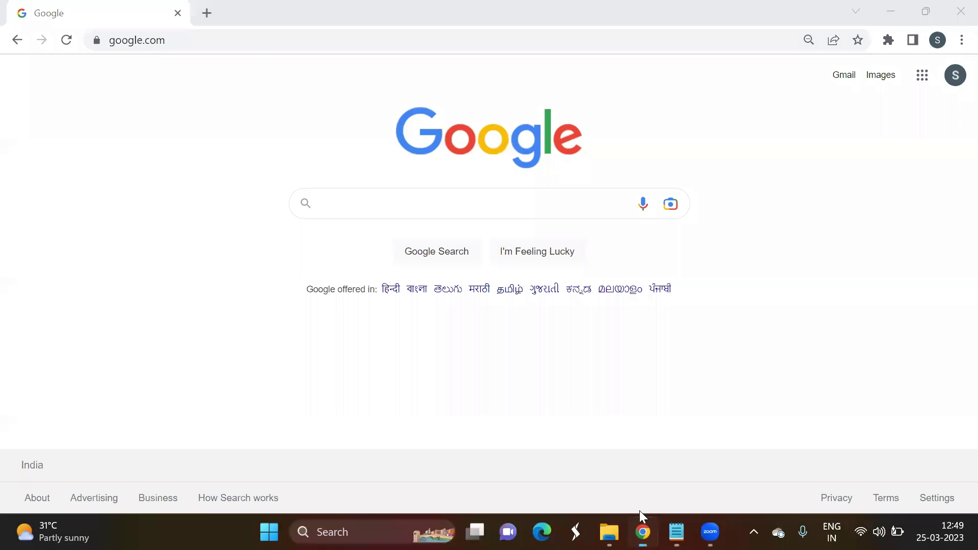
type("download po")
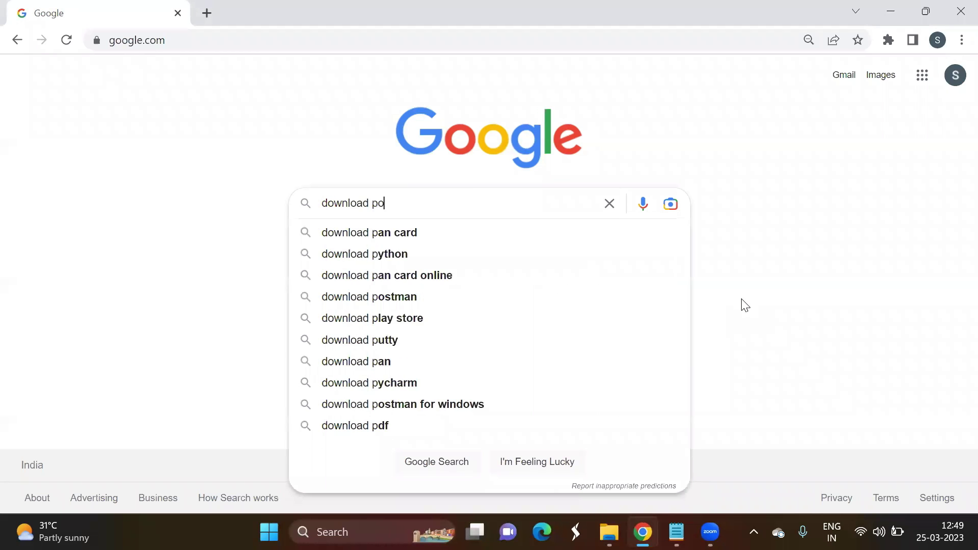
type("wer")
key("Down")
key("Return")
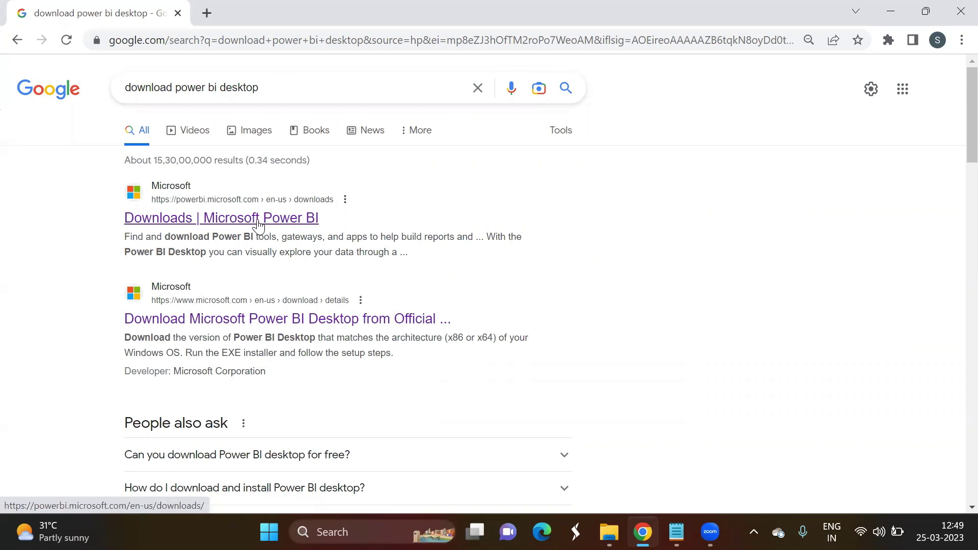
left_click(258, 225, "ctrl")
left_click(293, 7)
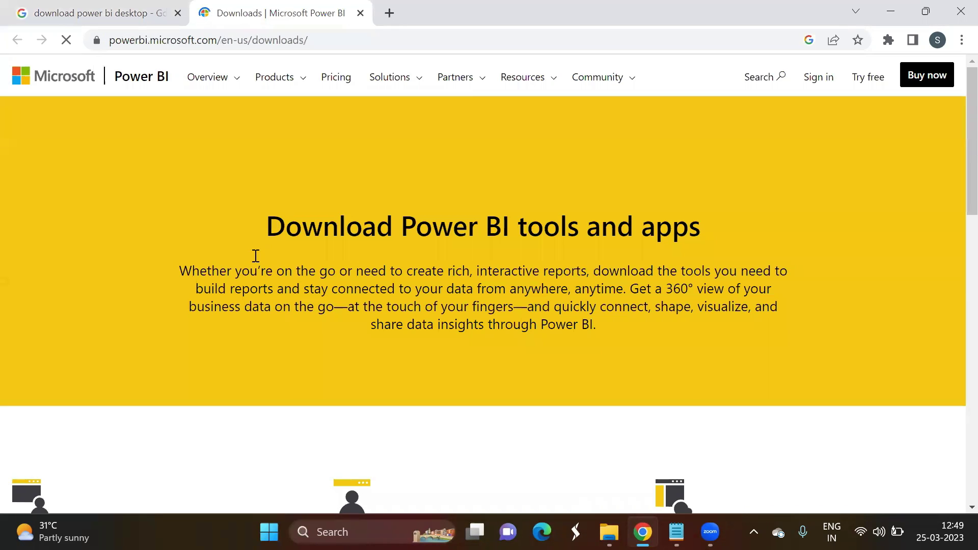
Step: Scroll to the Microsoft Power BI Desktop card and open its Advanced download options
scroll(256, 255, "down", 5)
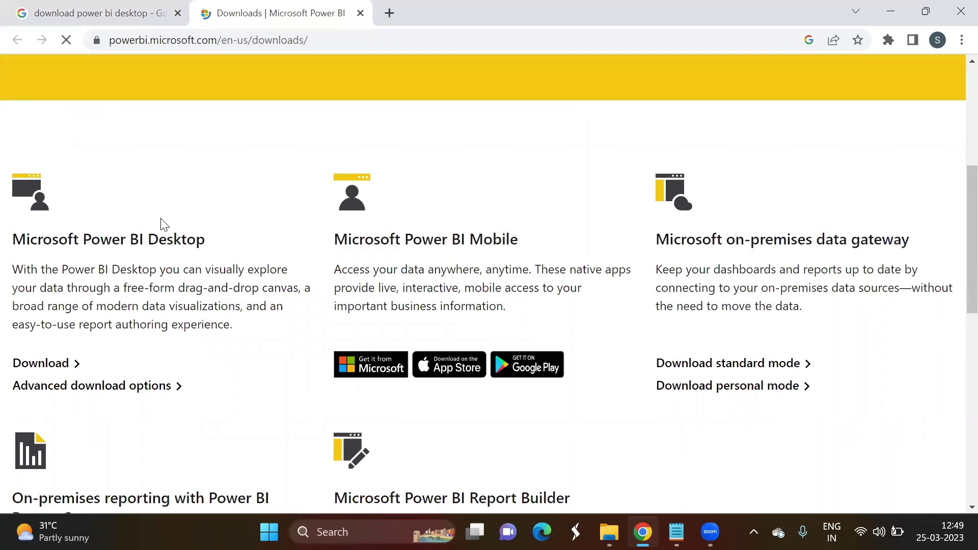
scroll(20, 242, "down", 1)
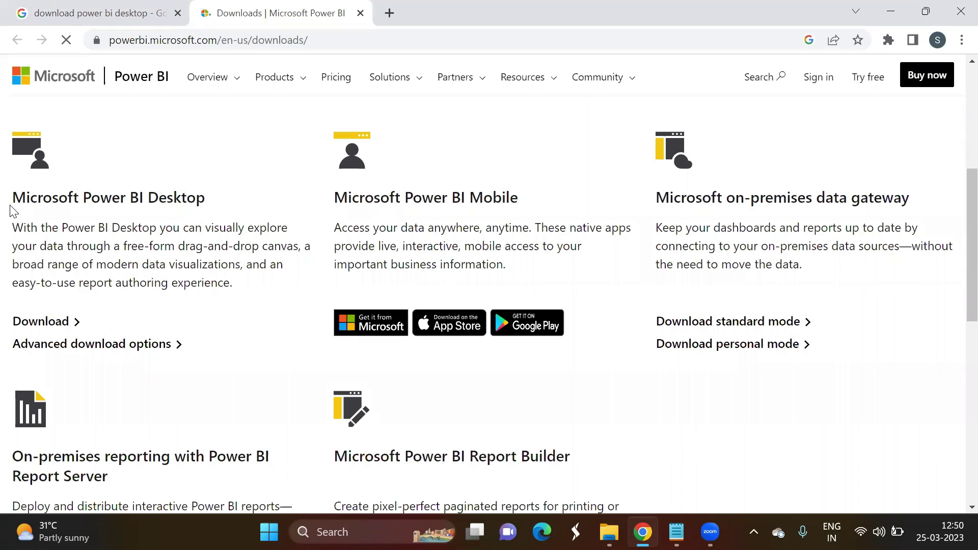
left_click_drag(13, 199, 211, 203)
left_click(168, 193)
left_click_drag(153, 196, 236, 207)
left_click(241, 206)
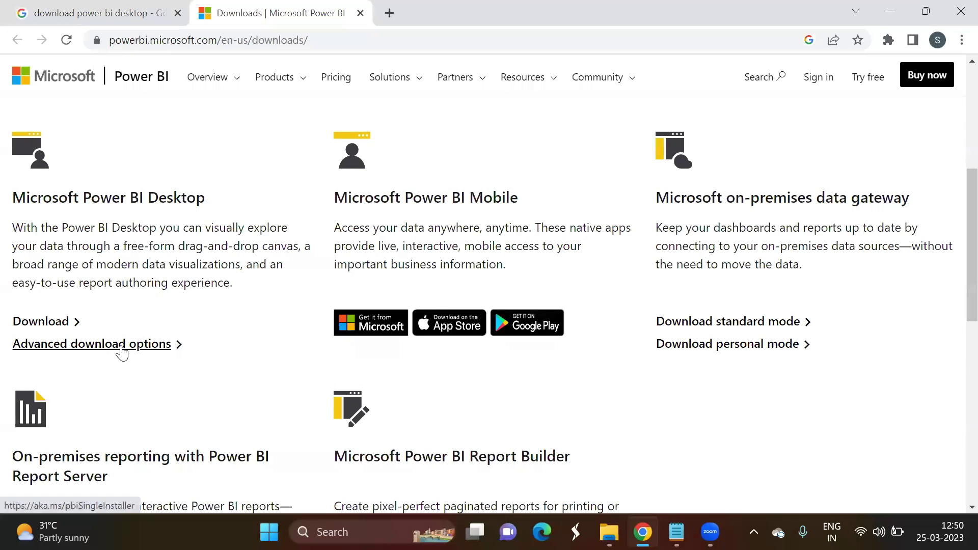
left_click_drag(148, 196, 226, 205)
left_click(171, 326)
left_click(117, 344)
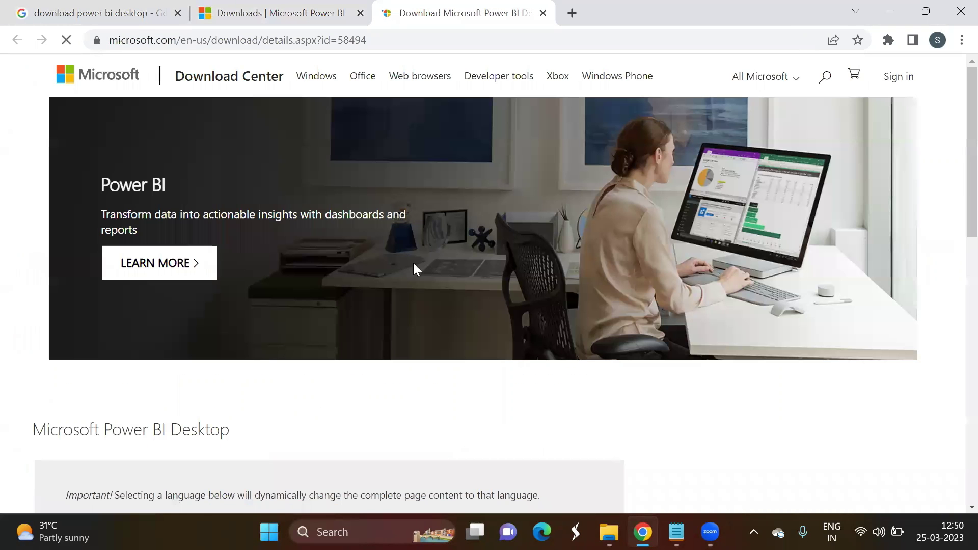
Step: Expand Details and review the installer file names and sizes (658.0 MB, 603.7 MB)
scroll(323, 190, "down", 4)
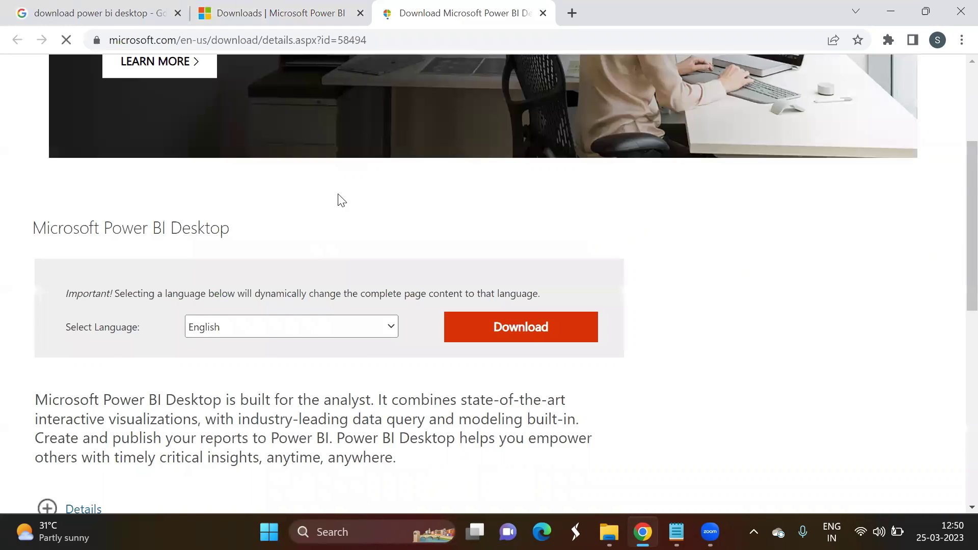
scroll(336, 196, "down", 2)
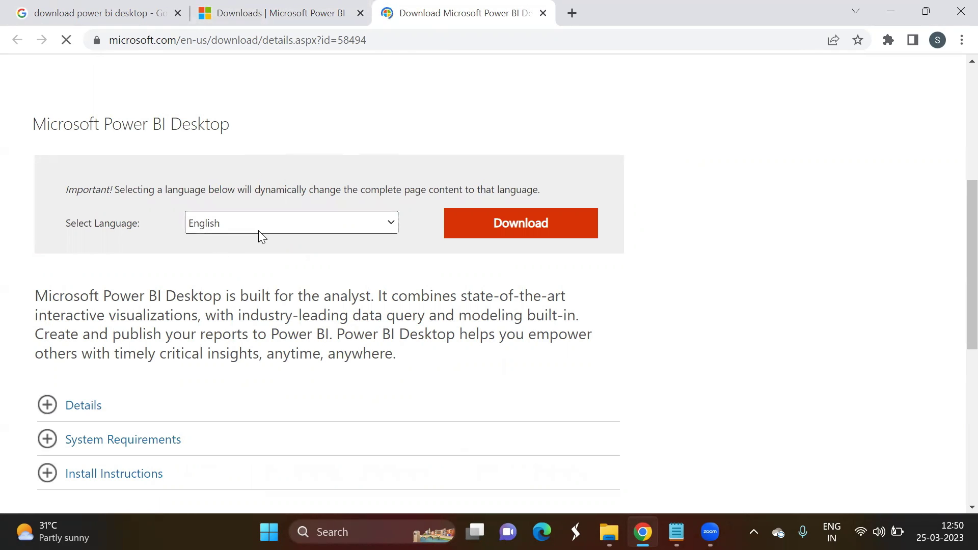
scroll(260, 233, "down", 4)
left_click(108, 177)
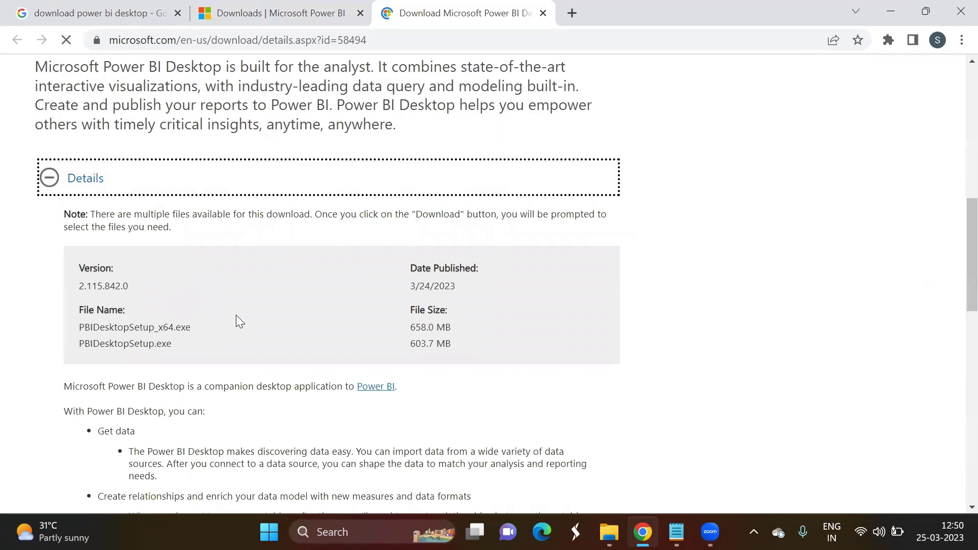
left_click_drag(79, 328, 213, 343)
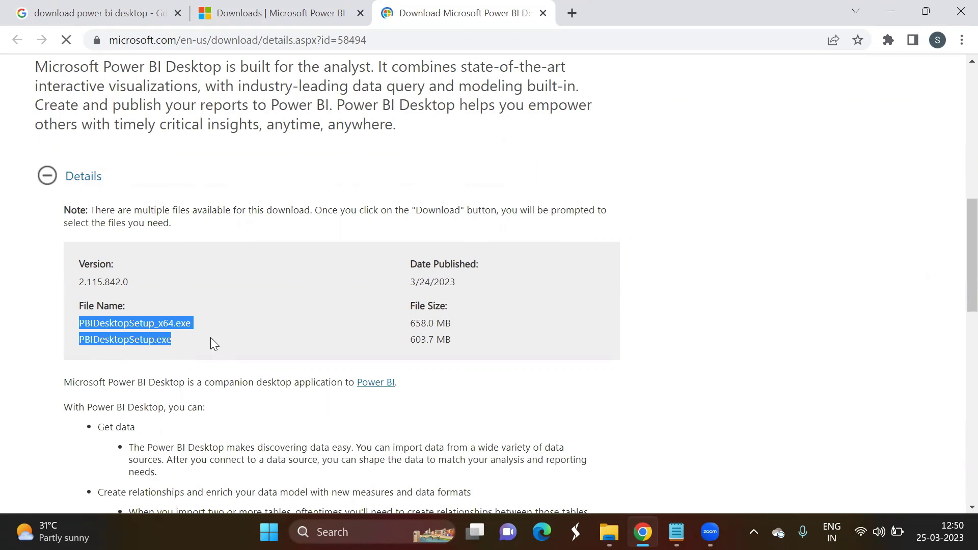
left_click(314, 317)
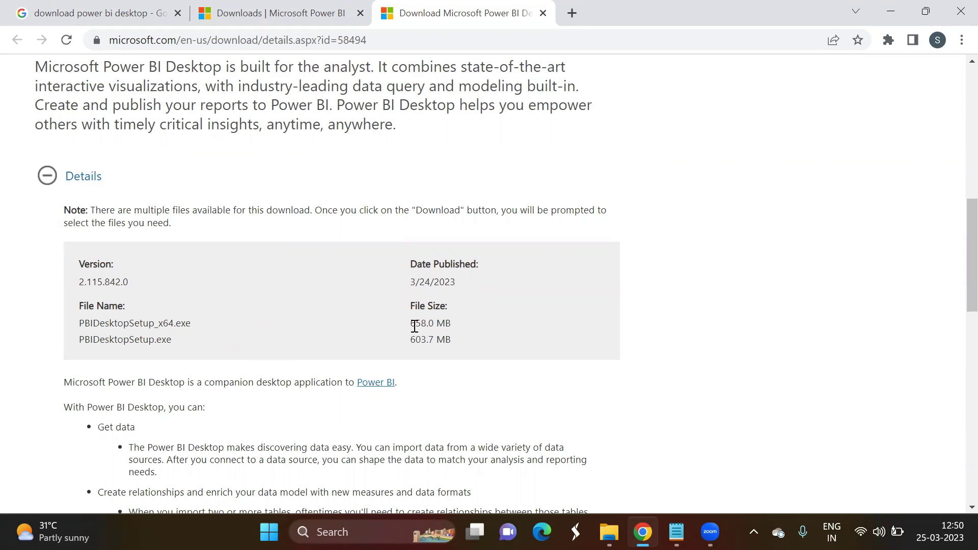
left_click_drag(412, 323, 450, 322)
left_click(457, 331)
left_click_drag(412, 336, 448, 338)
left_click(465, 360)
Step: Expand the System Requirements and Install Instructions sections, then scroll back up
scroll(454, 349, "down", 5)
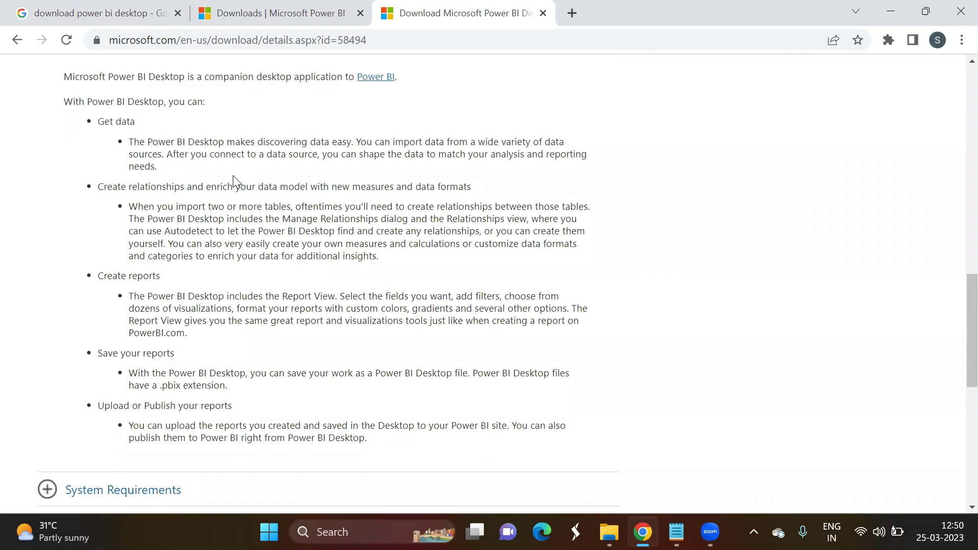
scroll(264, 264, "down", 4)
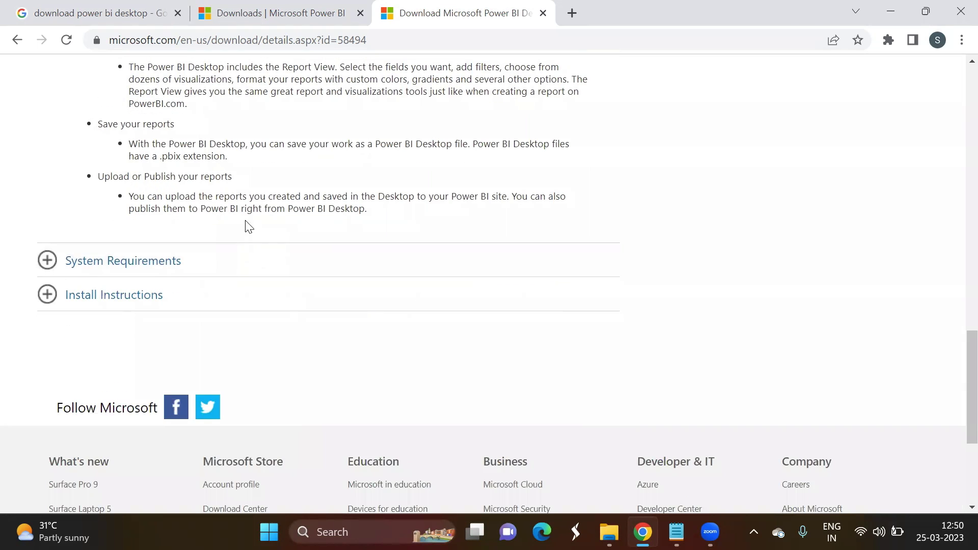
left_click(158, 262)
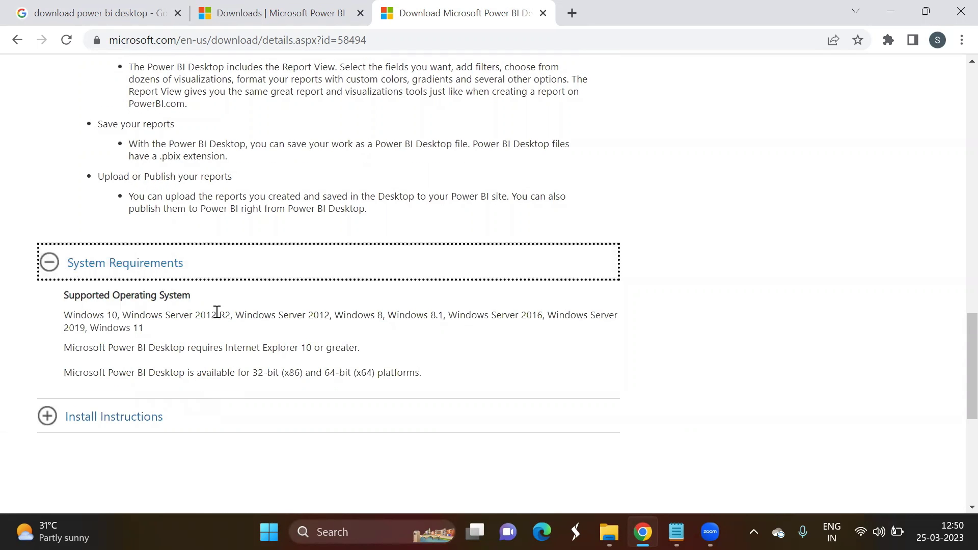
left_click(171, 408)
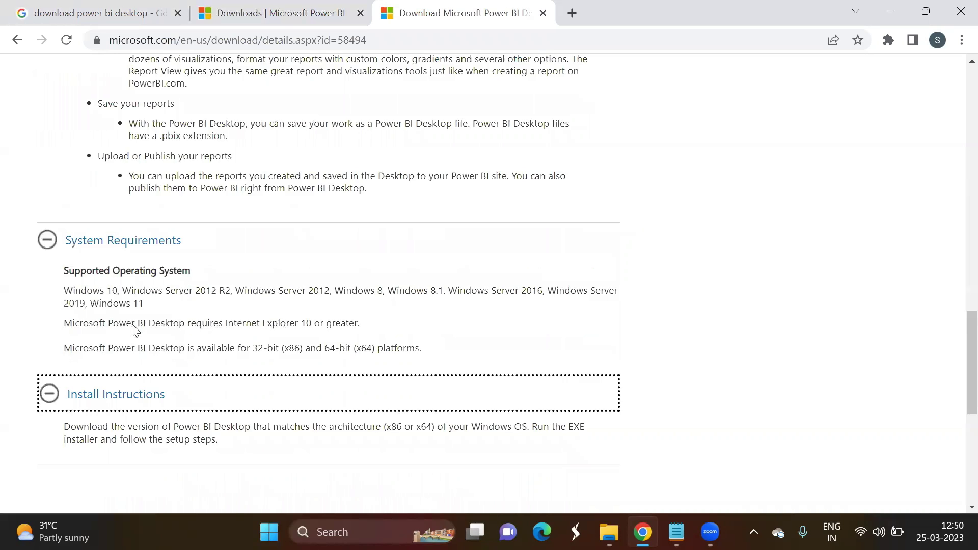
scroll(247, 323, "down", 3)
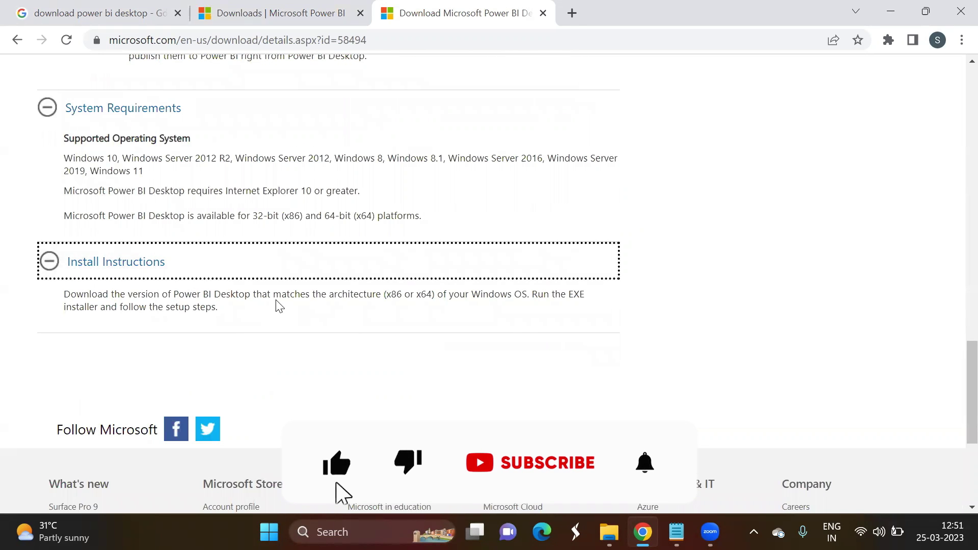
scroll(277, 307, "up", 16)
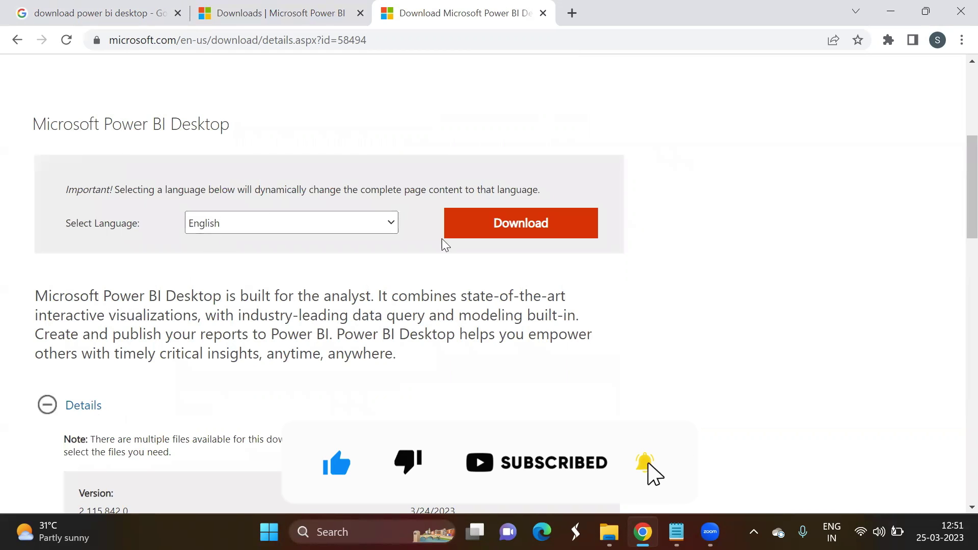
left_click(481, 234)
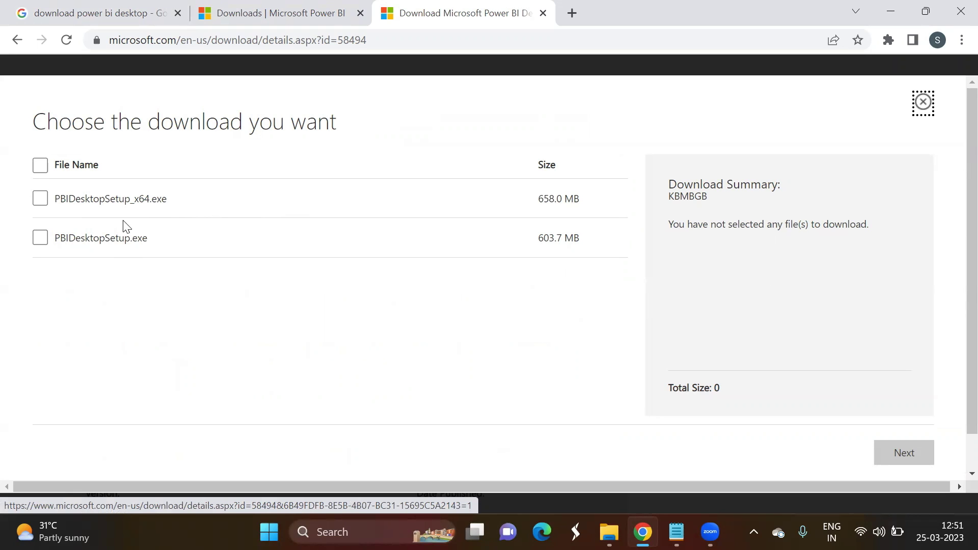
left_click_drag(142, 197, 153, 198)
left_click_drag(150, 235, 133, 232)
left_click(169, 286)
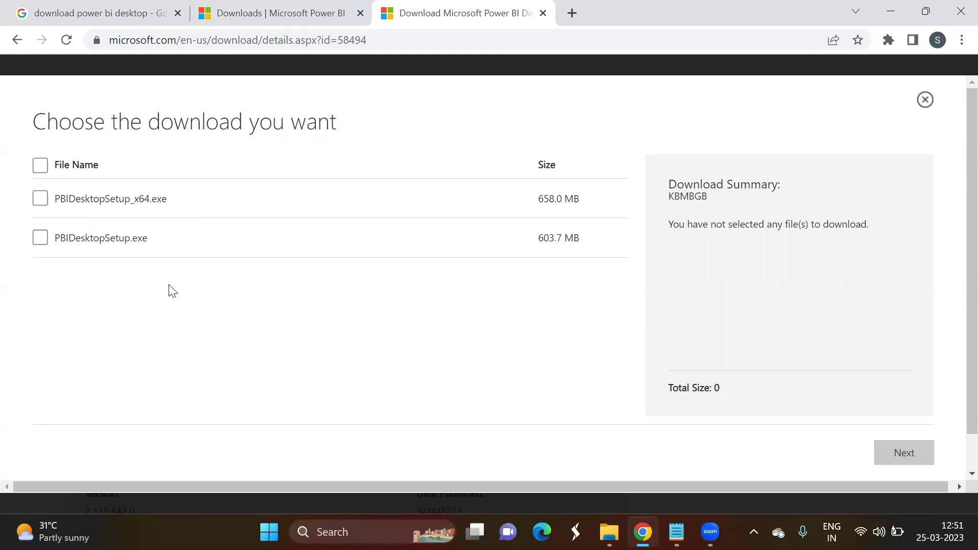
left_click_drag(136, 200, 150, 200)
left_click(290, 319)
left_click(269, 532)
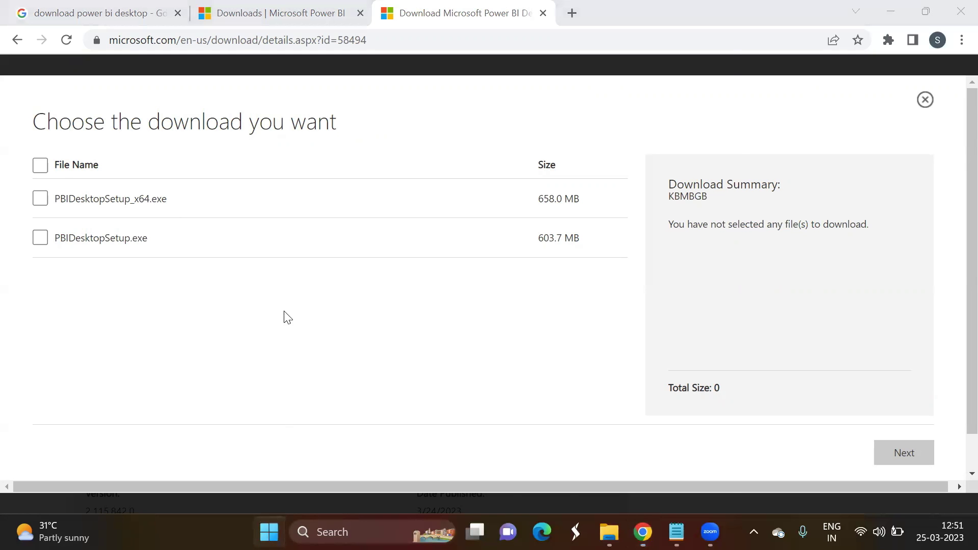
Step: Confirm in Control Panel's System page that Windows is 64-bit, then return to Chrome
left_click(371, 78)
type("control")
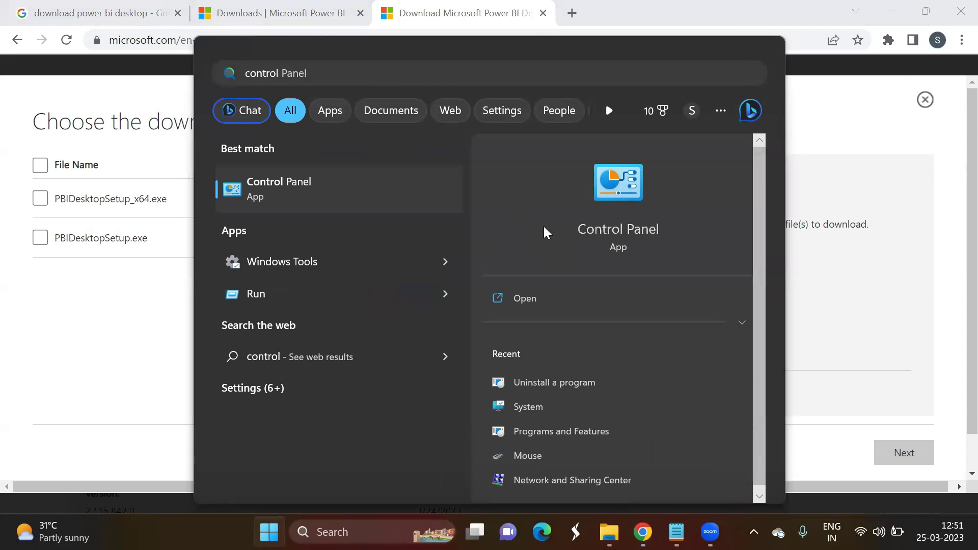
key("Escape")
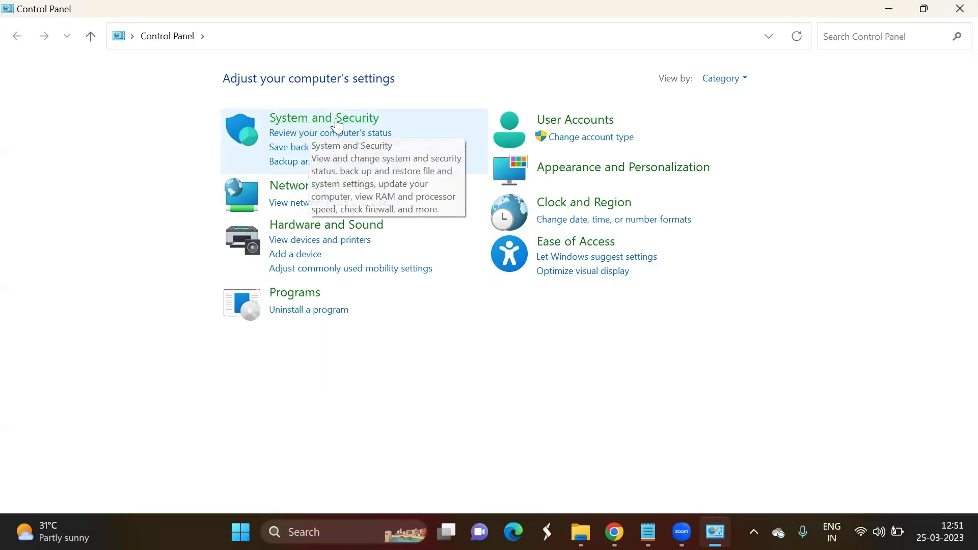
left_click(336, 122)
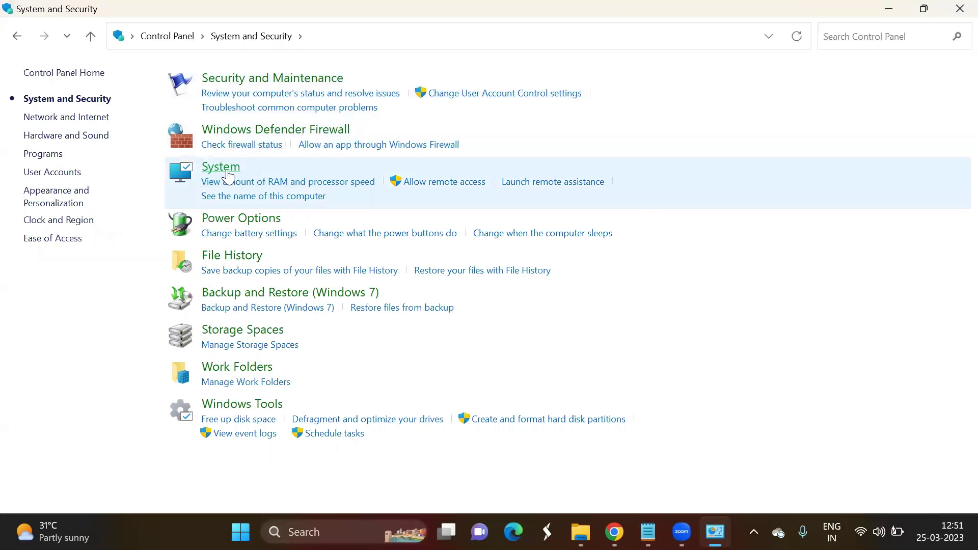
left_click(220, 170)
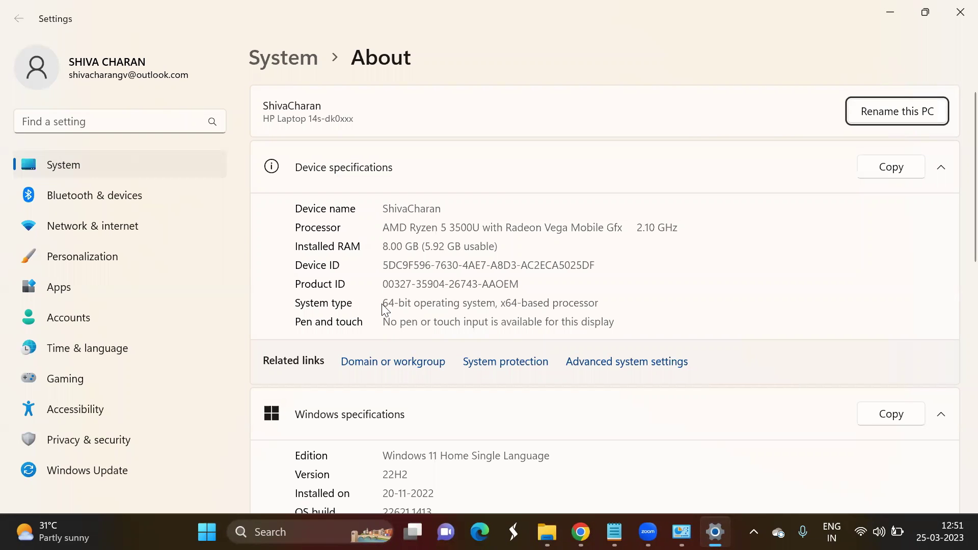
left_click_drag(385, 304, 623, 305)
left_click(622, 305)
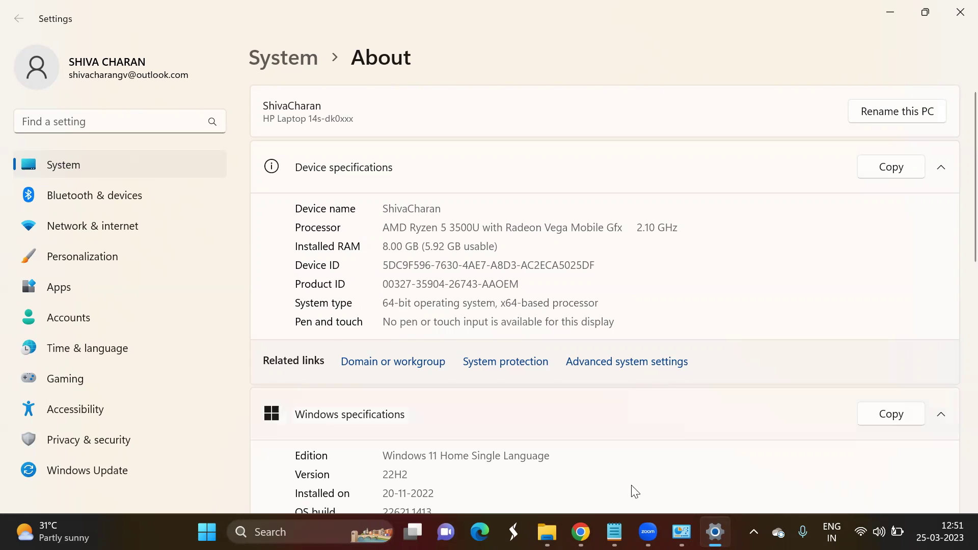
left_click(581, 532)
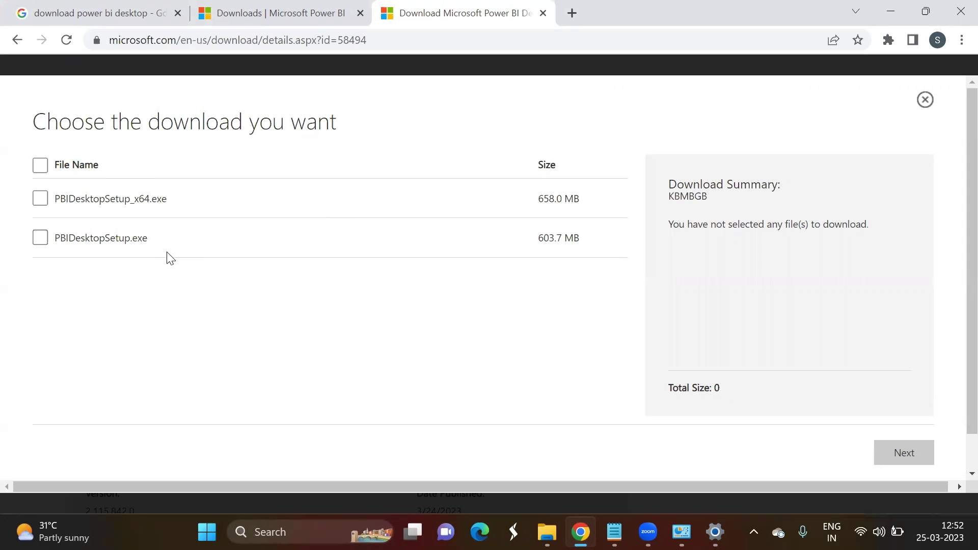
Step: Select PBIDesktopSetup_x64.exe (658.0 MB) and download it
left_click(40, 198)
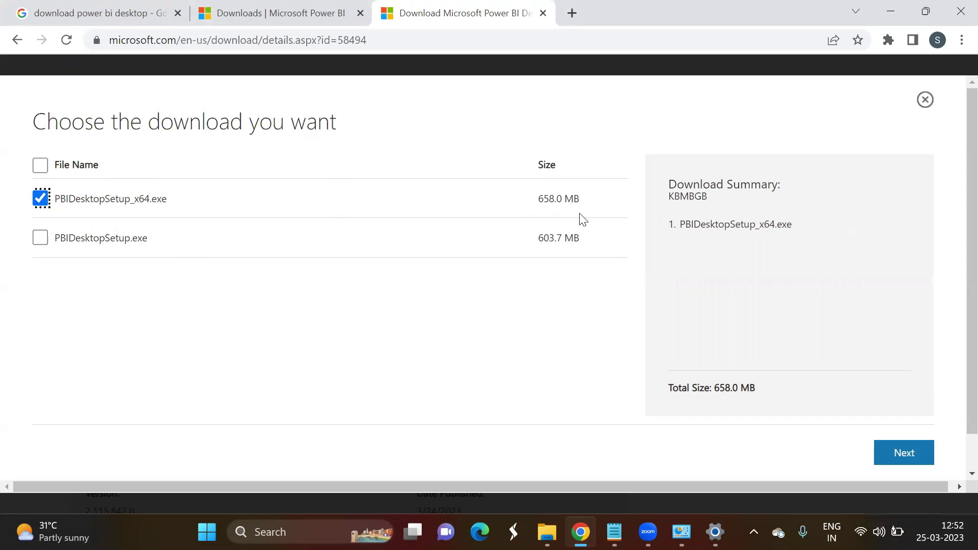
left_click(919, 455)
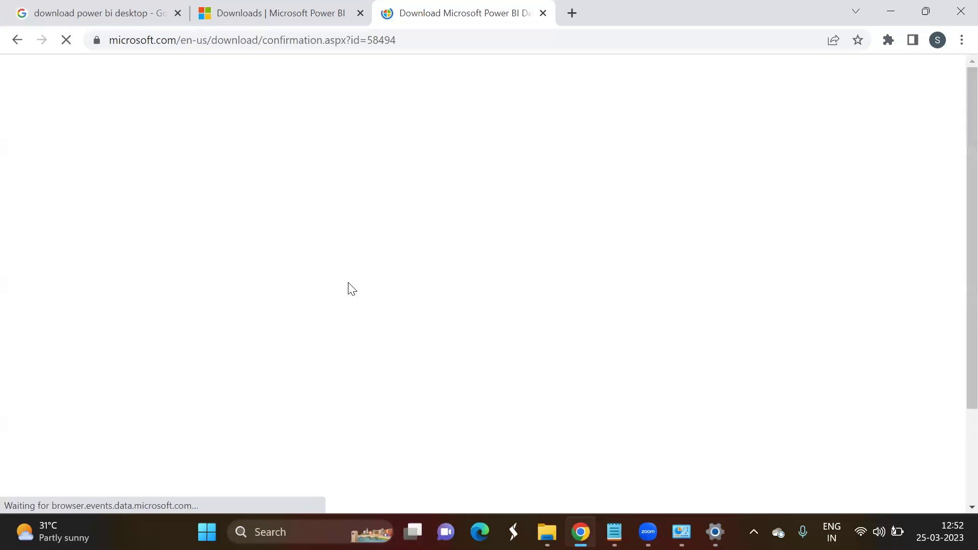
scroll(332, 288, "down", 5)
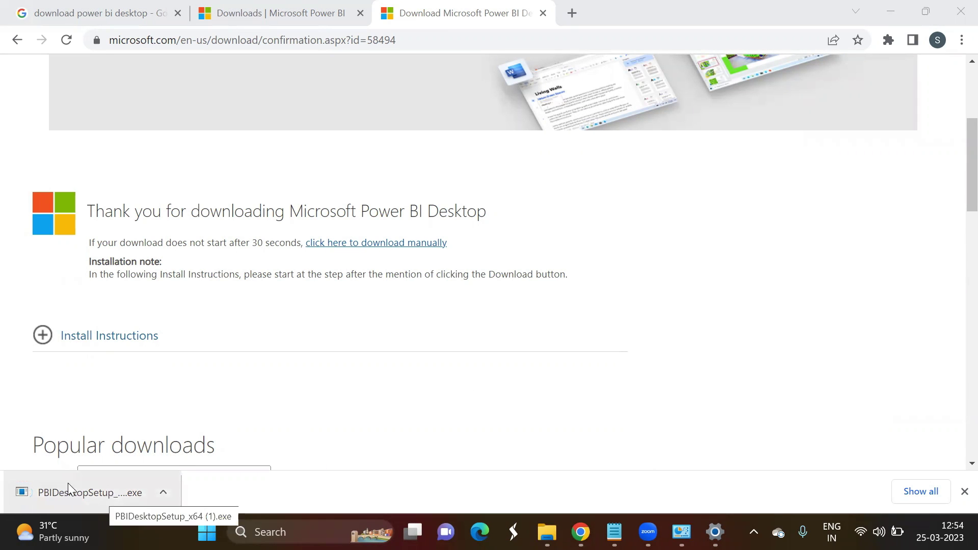
Step: Run the downloaded installer, choose English, and accept the licence terms
left_click(101, 494)
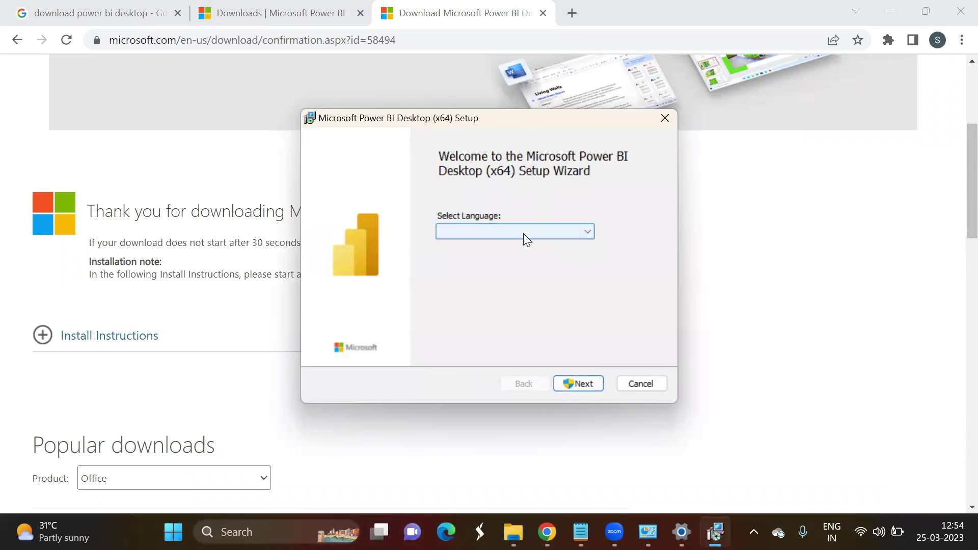
left_click(524, 233)
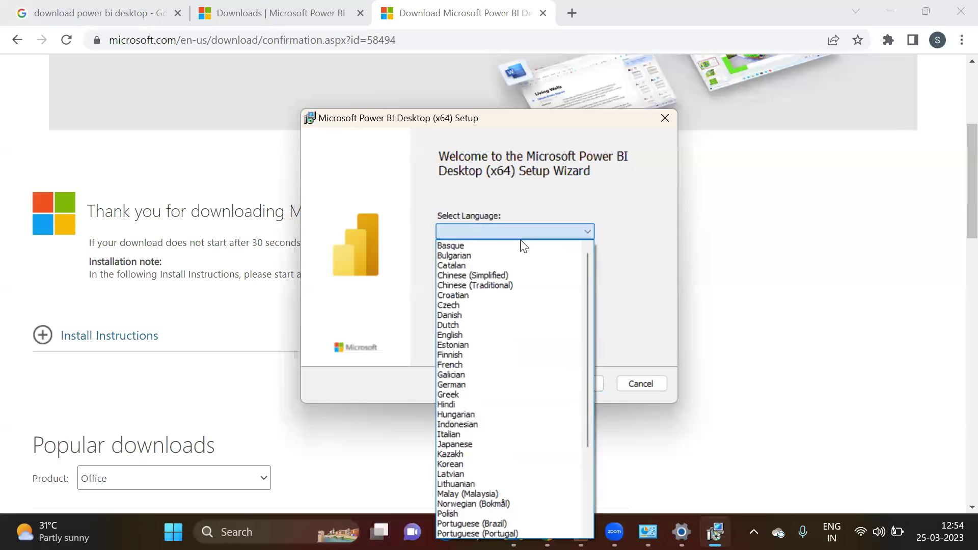
left_click(476, 333)
left_click(588, 383)
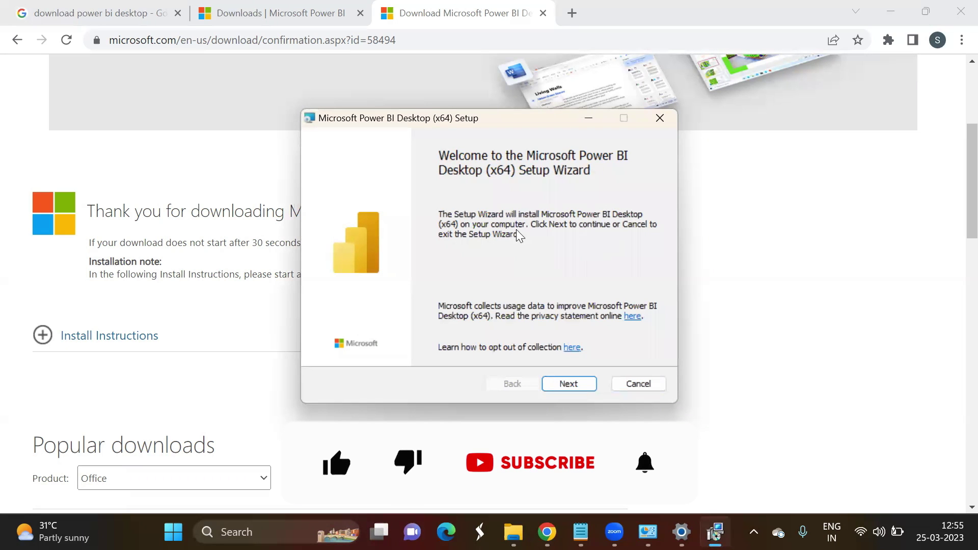
left_click(569, 385)
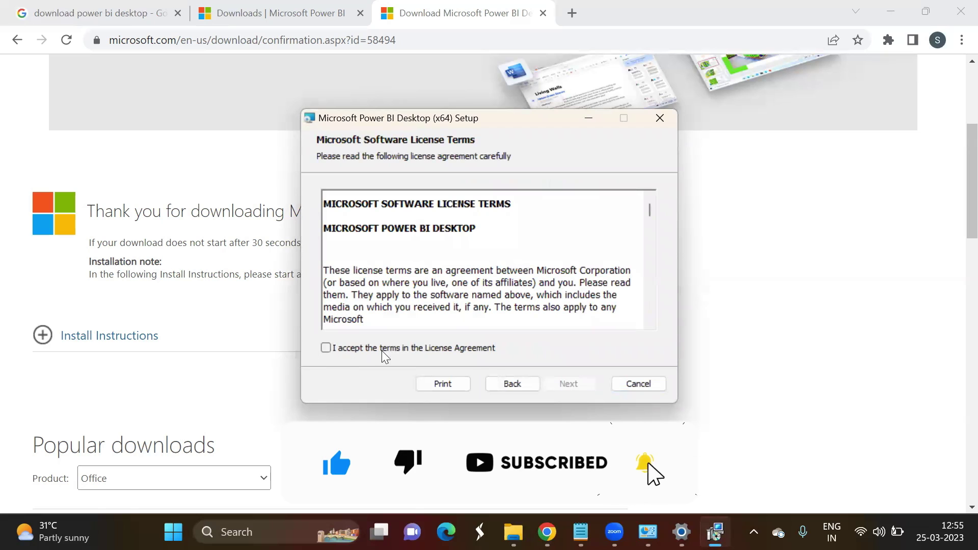
left_click(344, 349)
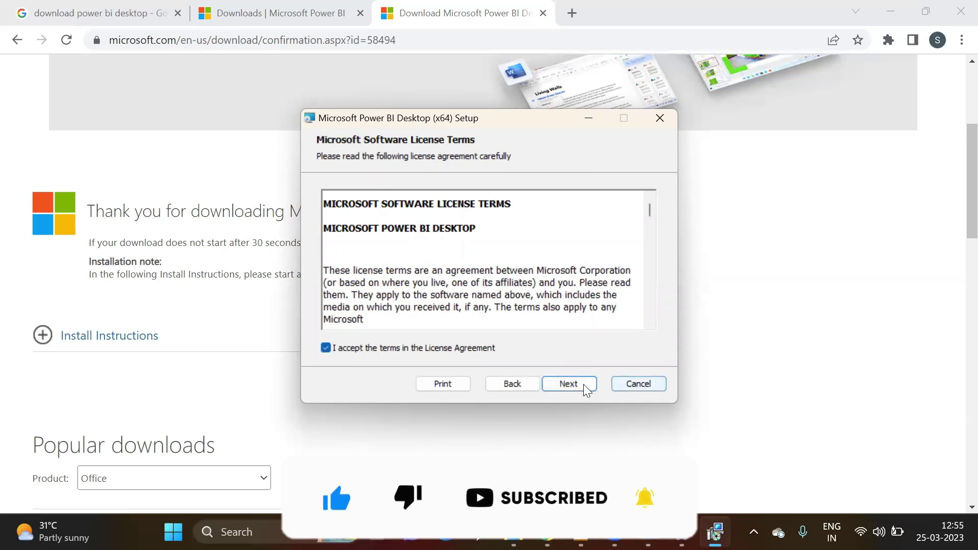
Step: Keep the default C:\Program Files\Microsoft Power BI Desktop\ folder and install Power BI Desktop
left_click(569, 383)
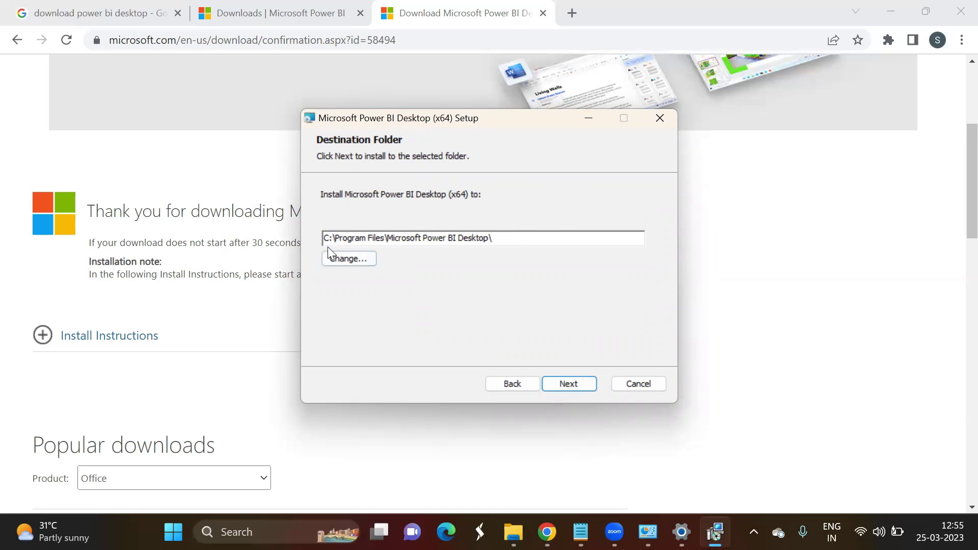
left_click_drag(324, 238, 329, 238)
left_click(574, 383)
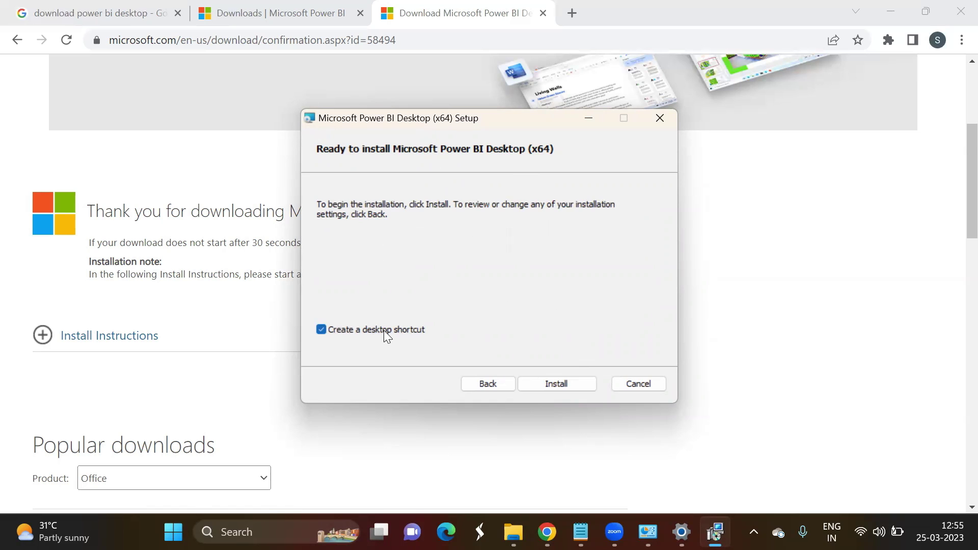
left_click(568, 383)
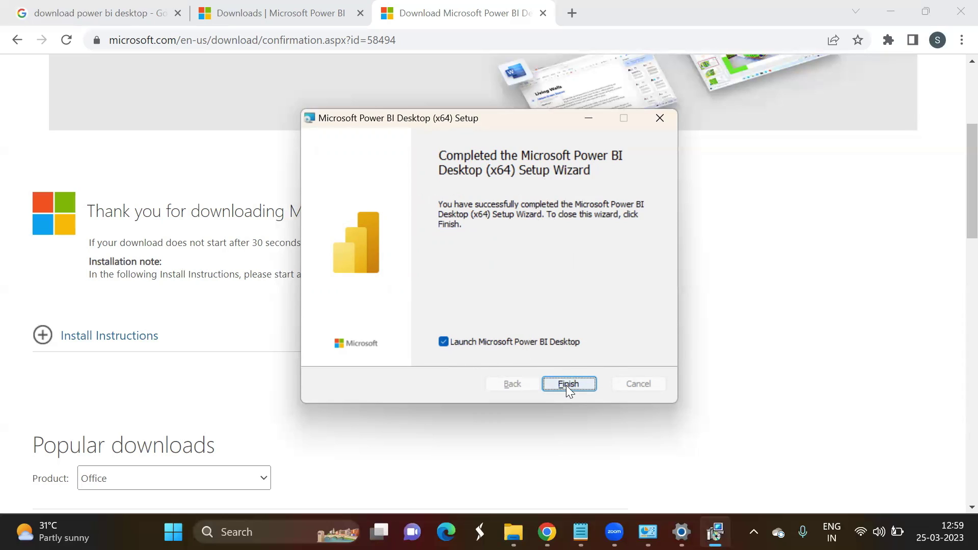
Step: Finish setup with Launch checked and dismiss the welcome screen to reach a blank report
left_click(585, 384)
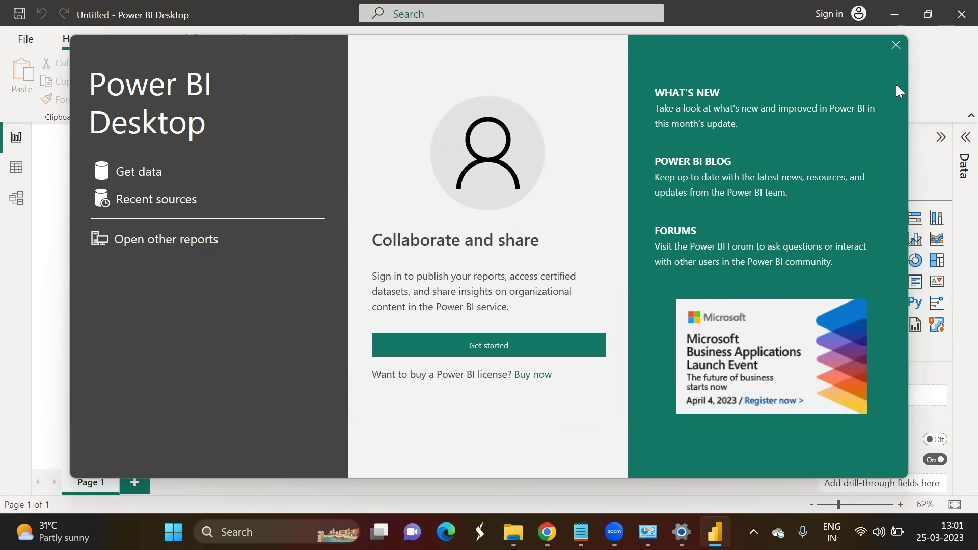
left_click(896, 45)
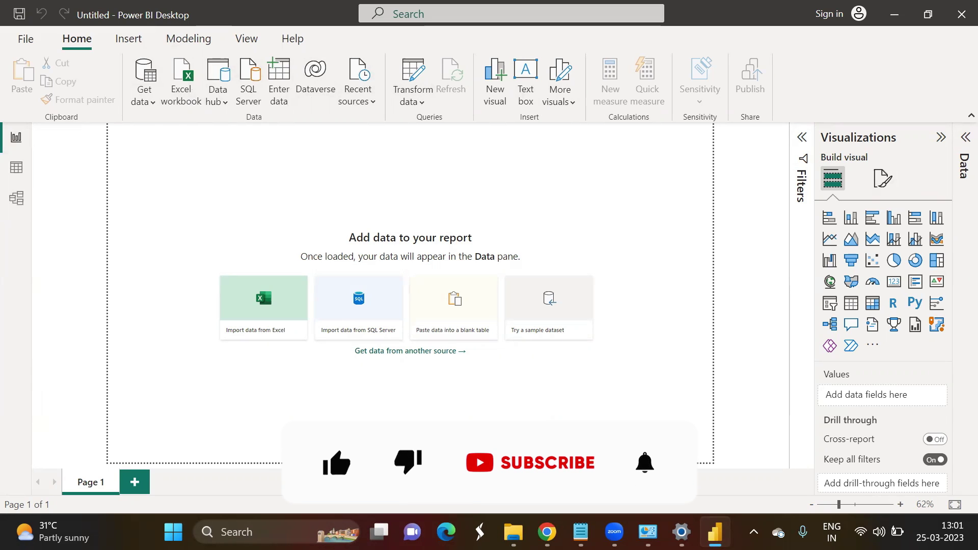
Step: Switch back to the Notepad window with Alt+Tab
key("alt+Tab")
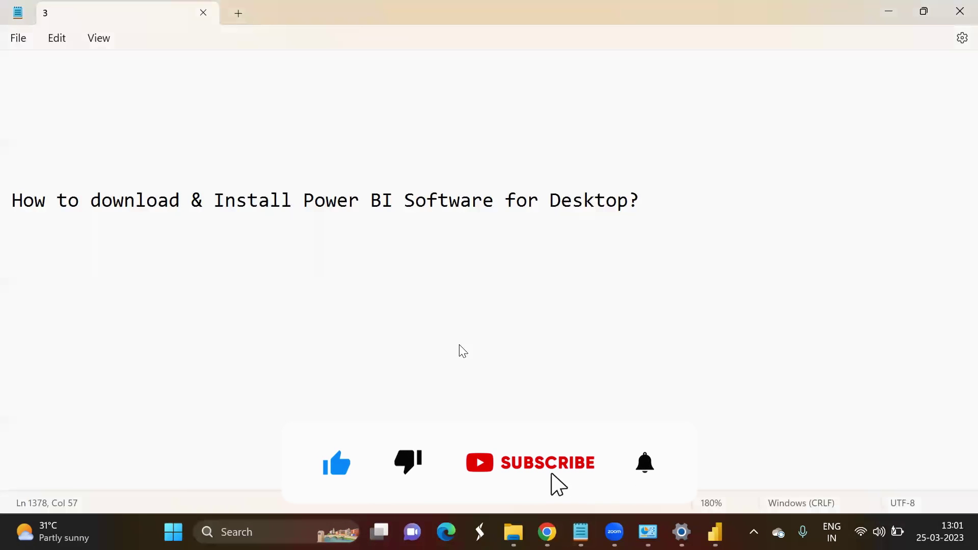